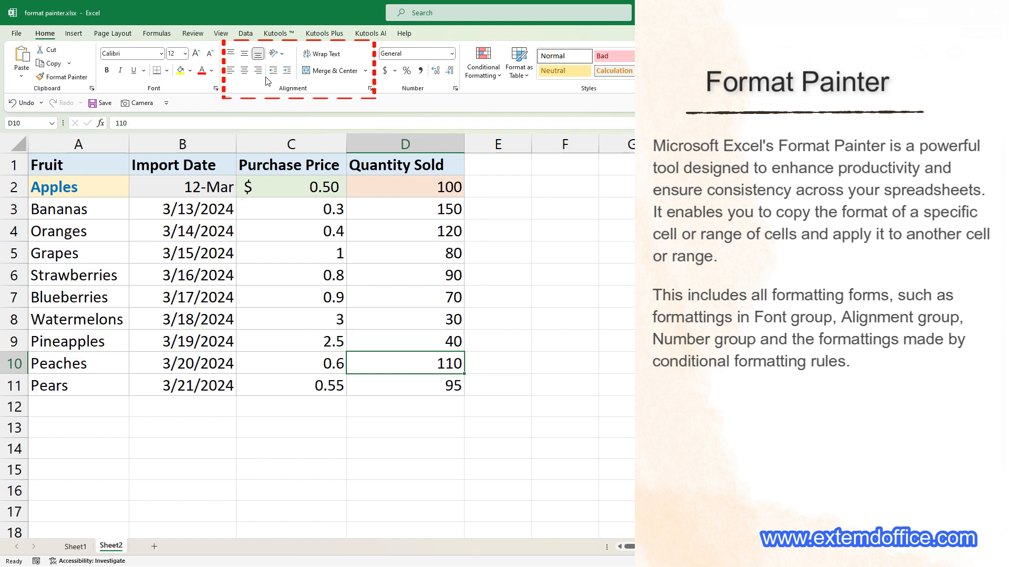
click(499, 77)
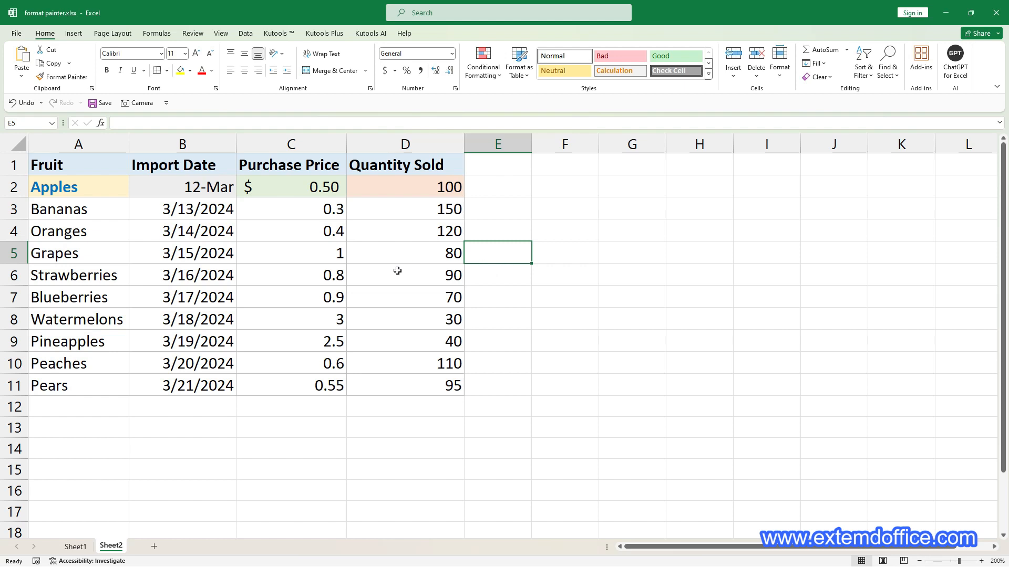
Copy the formatting of the Apples cell A2 onto the Blueberries cell A7 with Format Painter
click(85, 189)
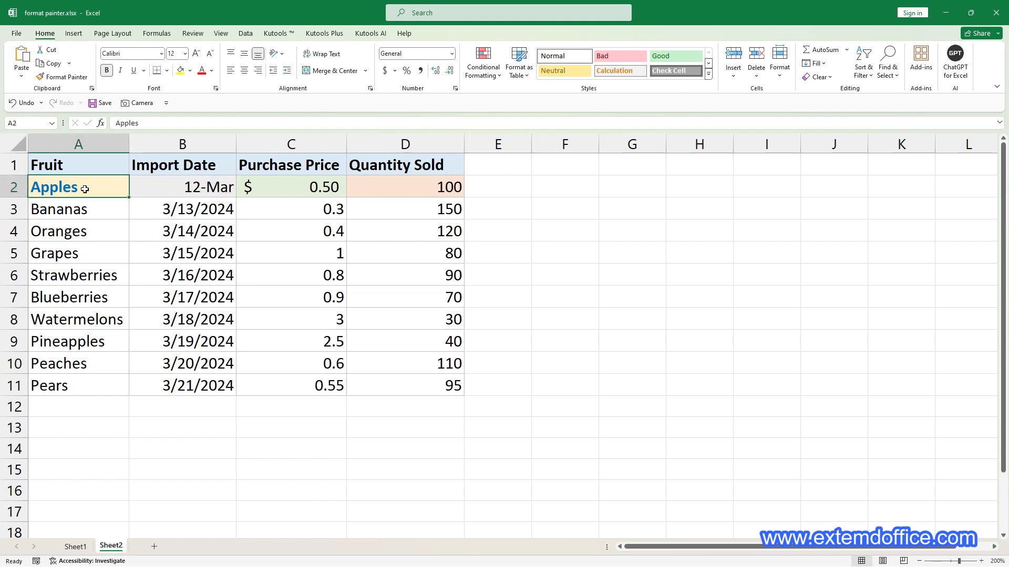
click(77, 82)
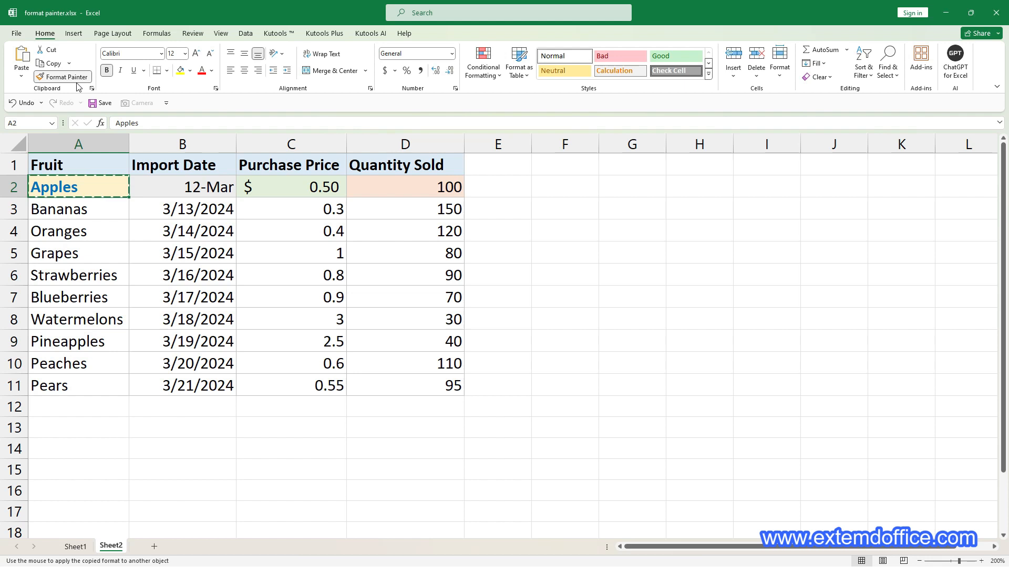
click(82, 294)
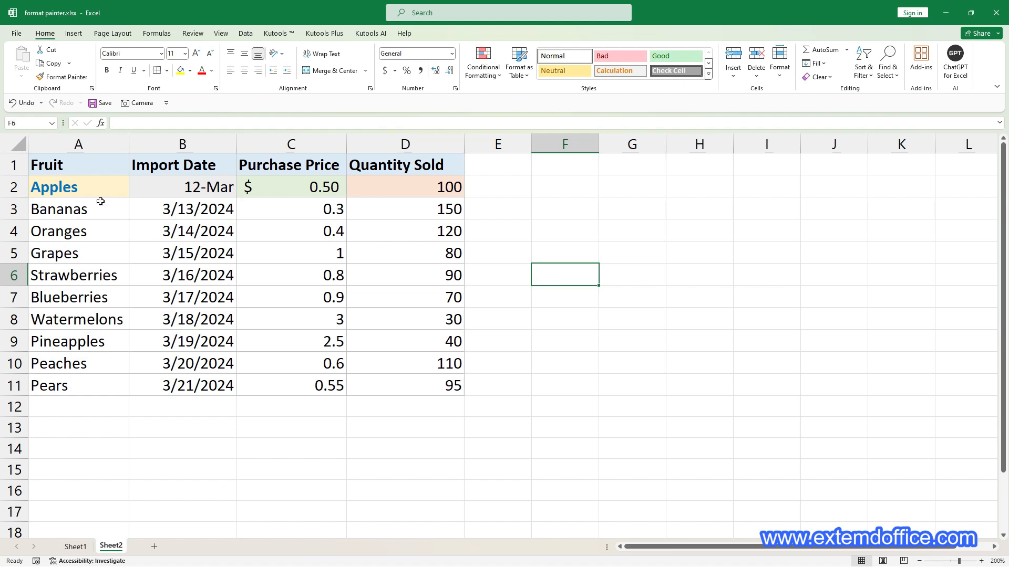
Copy the formatting of A2:B2 onto the Oranges, Blueberries and Pineapples rows with a locked Format Painter, and turn the painter off
click(91, 187)
drag(92, 187, 171, 196)
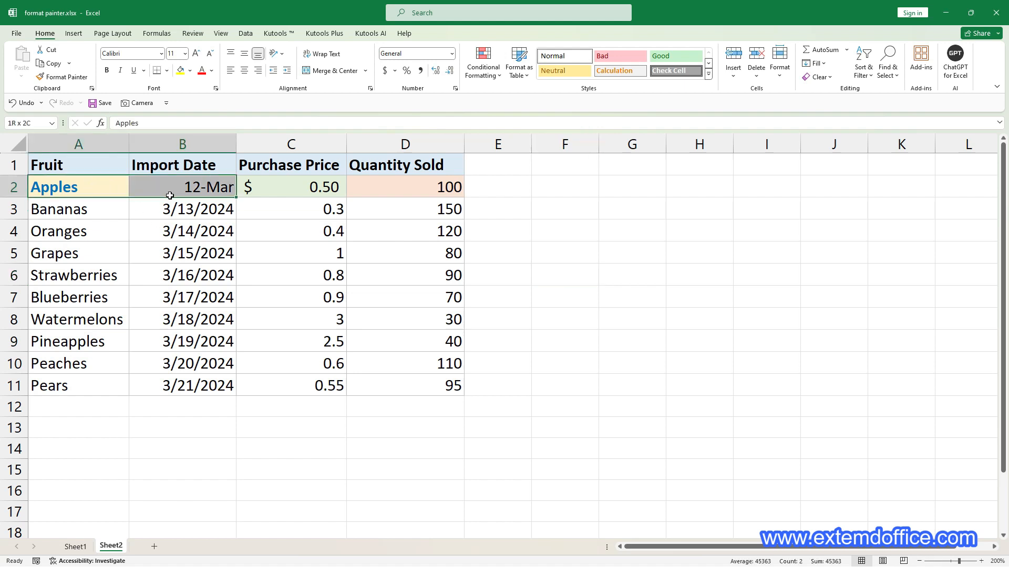
click(77, 80)
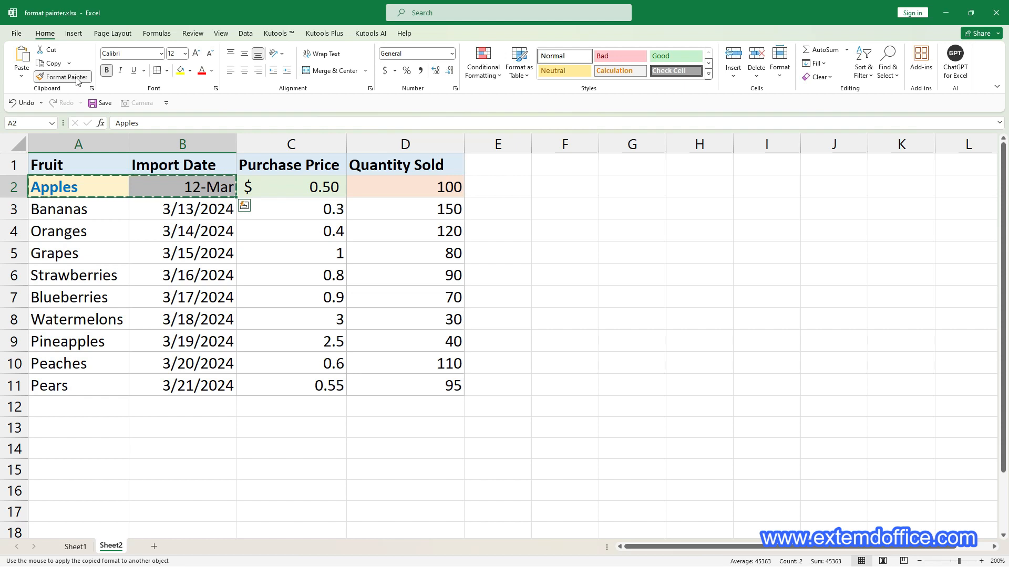
click(70, 229)
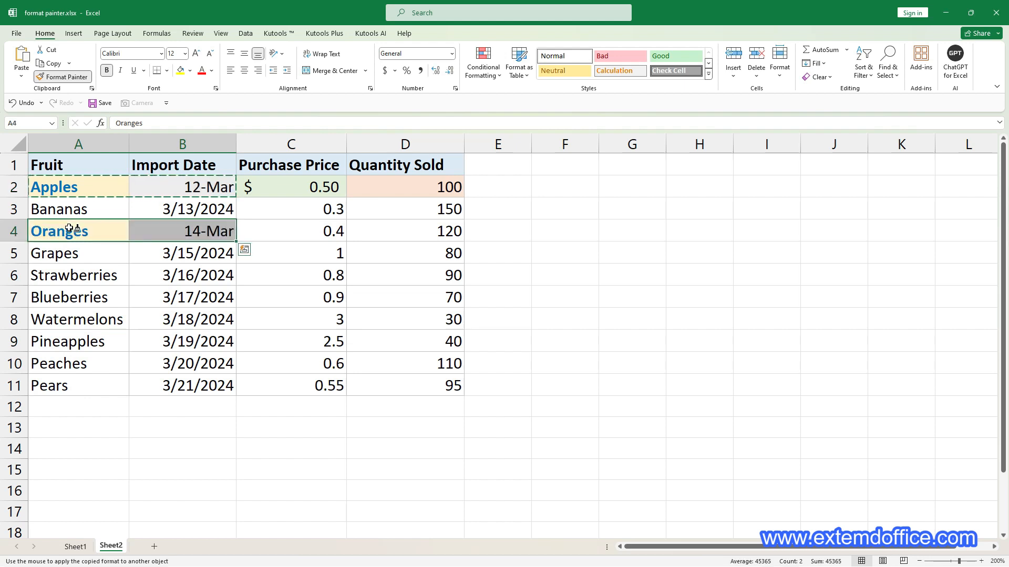
click(67, 295)
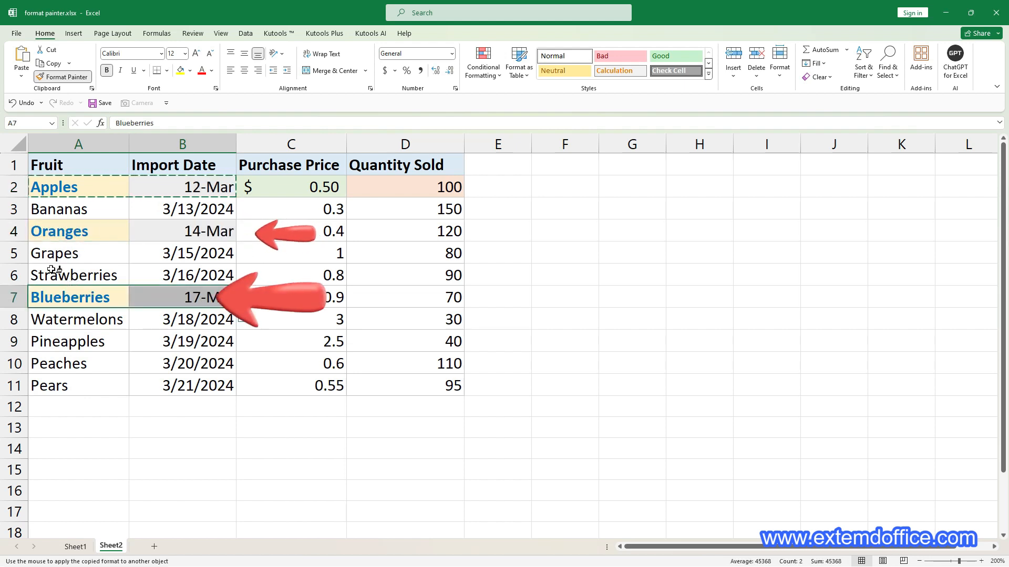
click(70, 338)
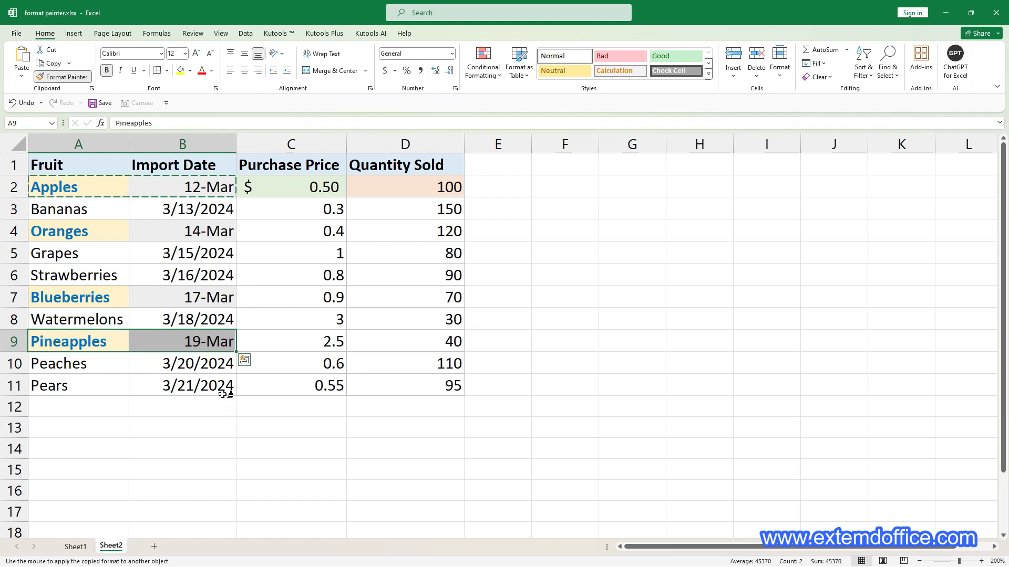
click(87, 78)
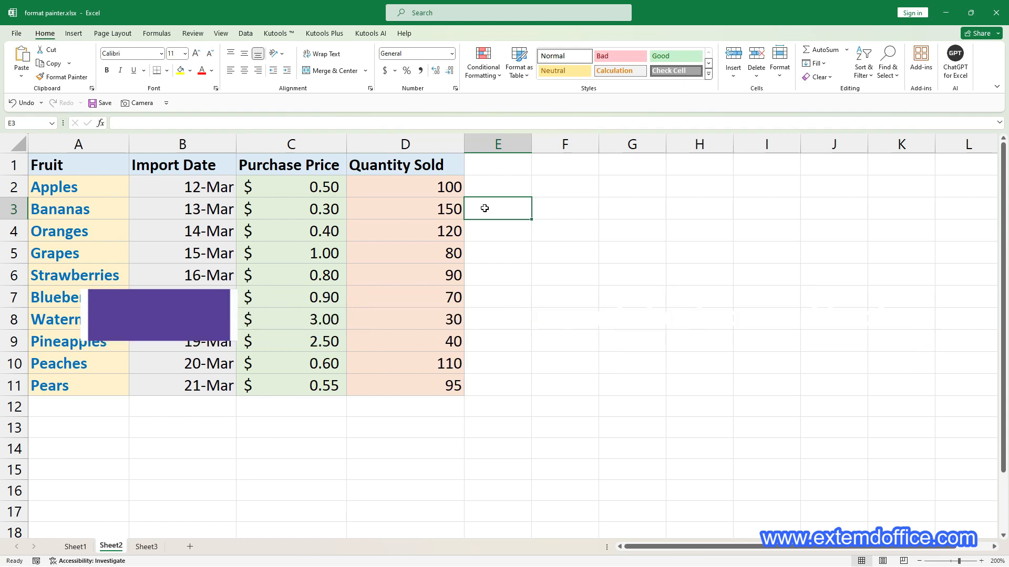
Copy the formatting of the whole table A1:D11 on Sheet2 onto A1:D11 on Sheet3 with Format Painter
drag(86, 167, 415, 387)
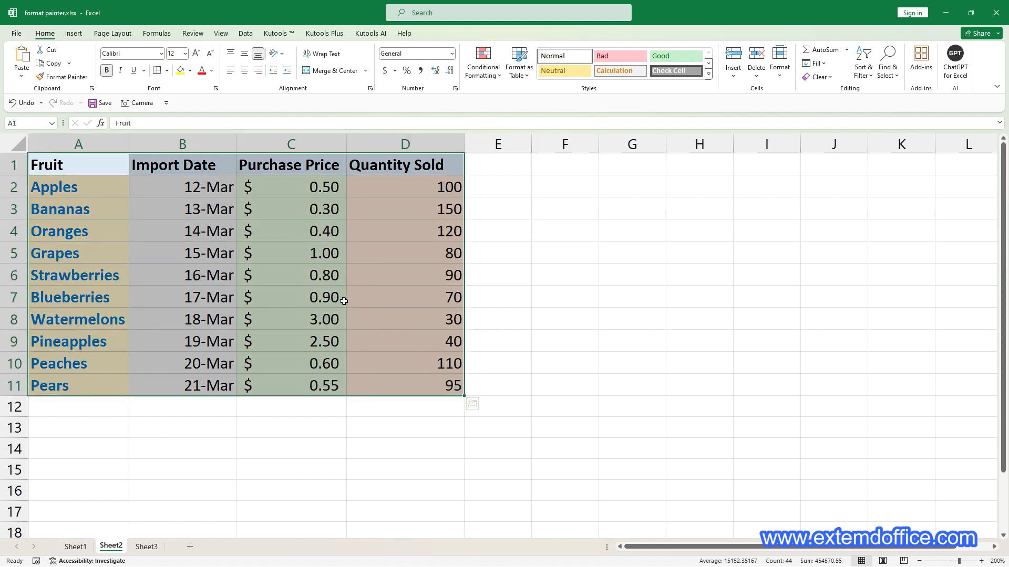
click(81, 82)
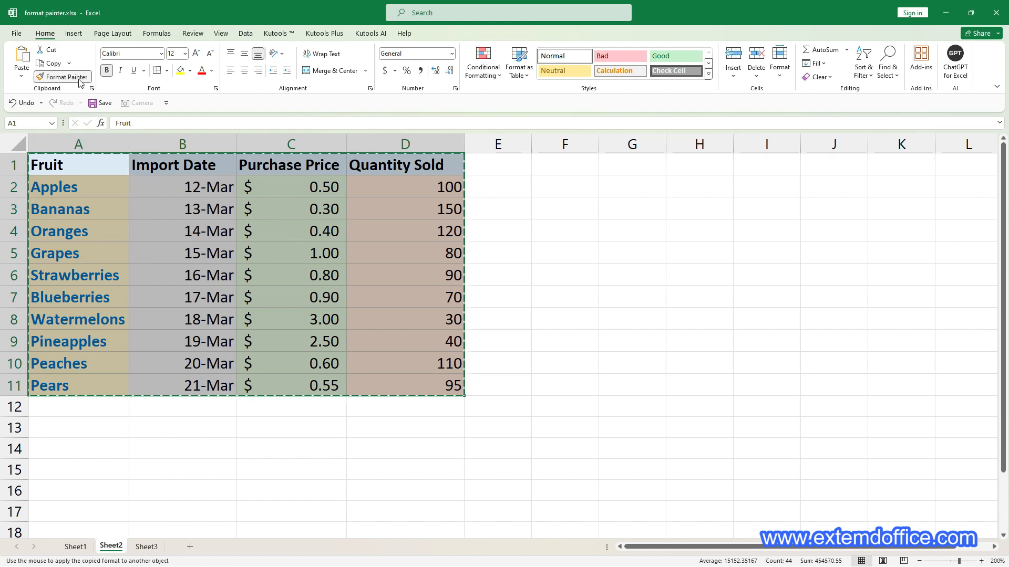
click(161, 552)
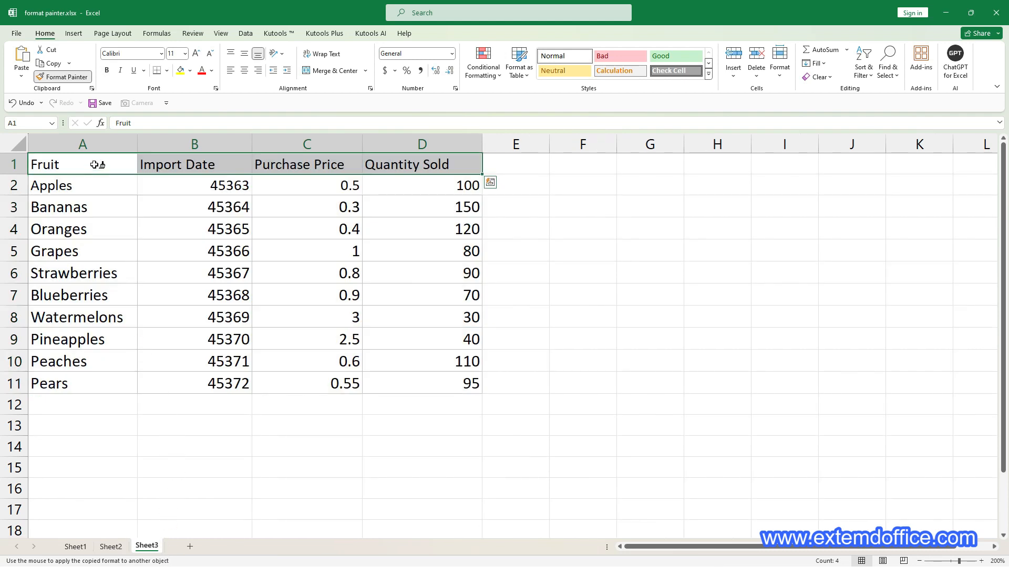
mouse_move(97, 163)
mouse_down()
mouse_move(368, 277)
mouse_move(426, 383)
mouse_up()
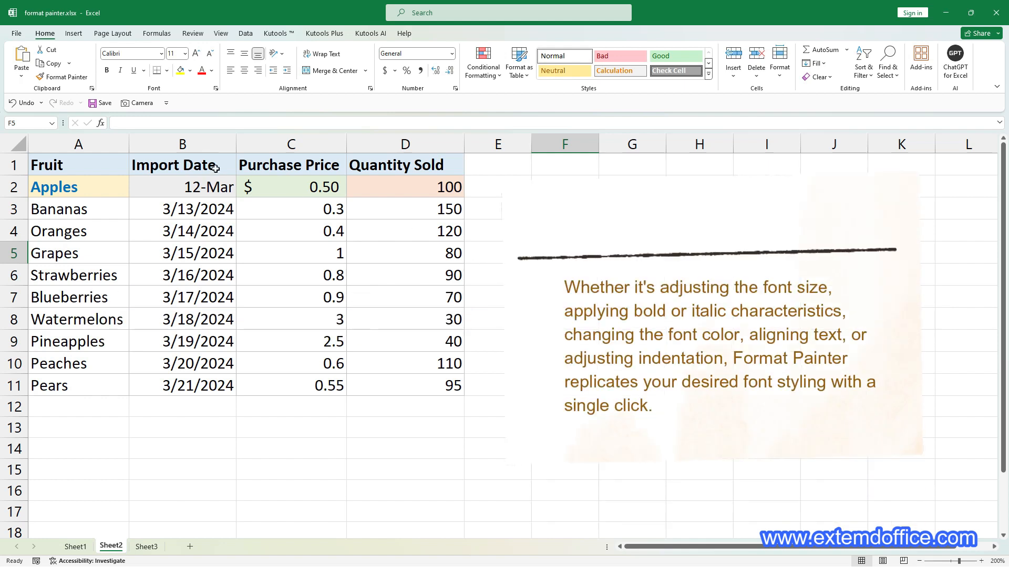
Copy the font and fill formatting of the Apples cell A2 on Sheet2 onto the remaining fruit names A3:A11 with Format Painter
click(80, 187)
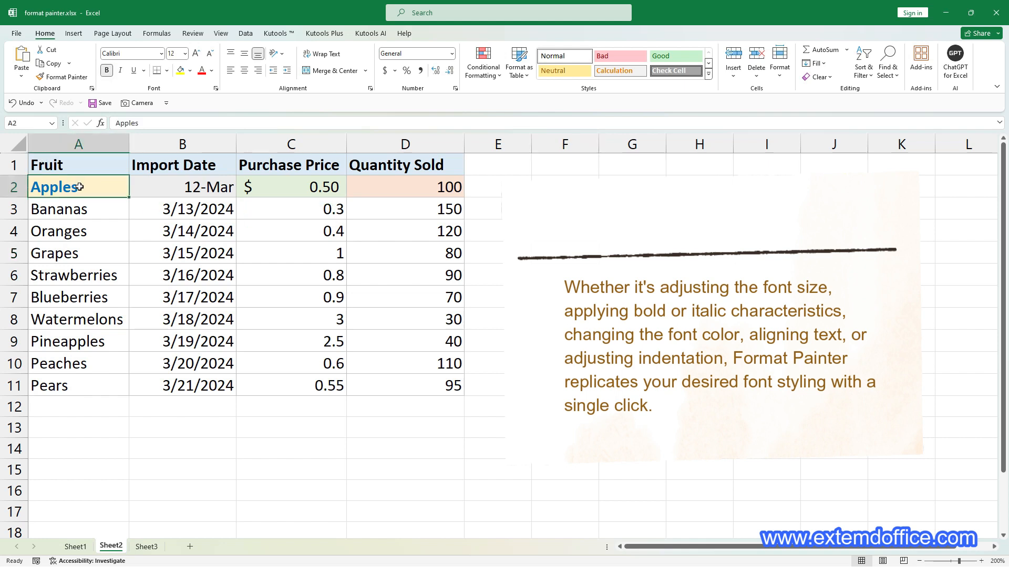
click(64, 77)
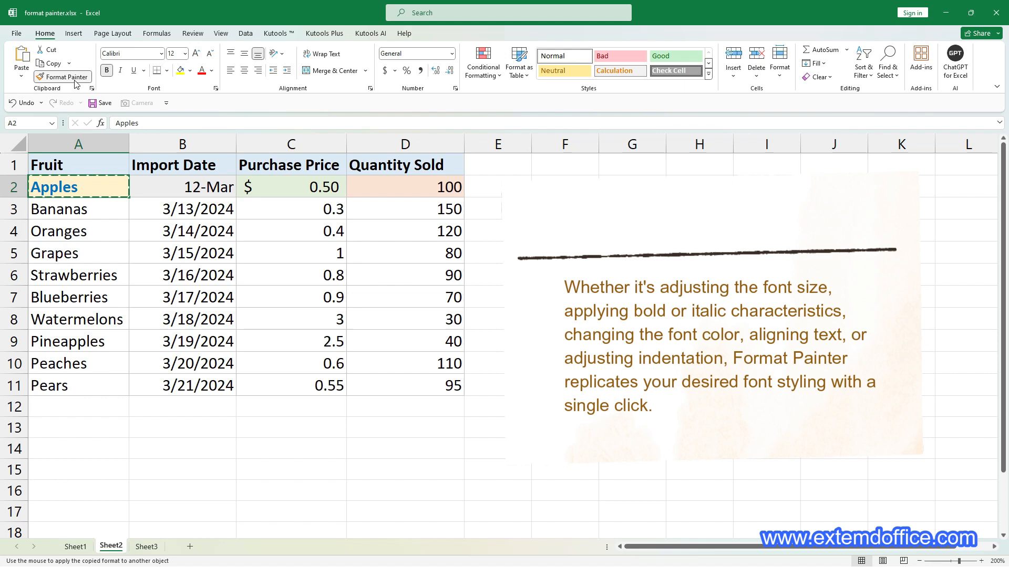
click(72, 211)
drag(72, 211, 79, 384)
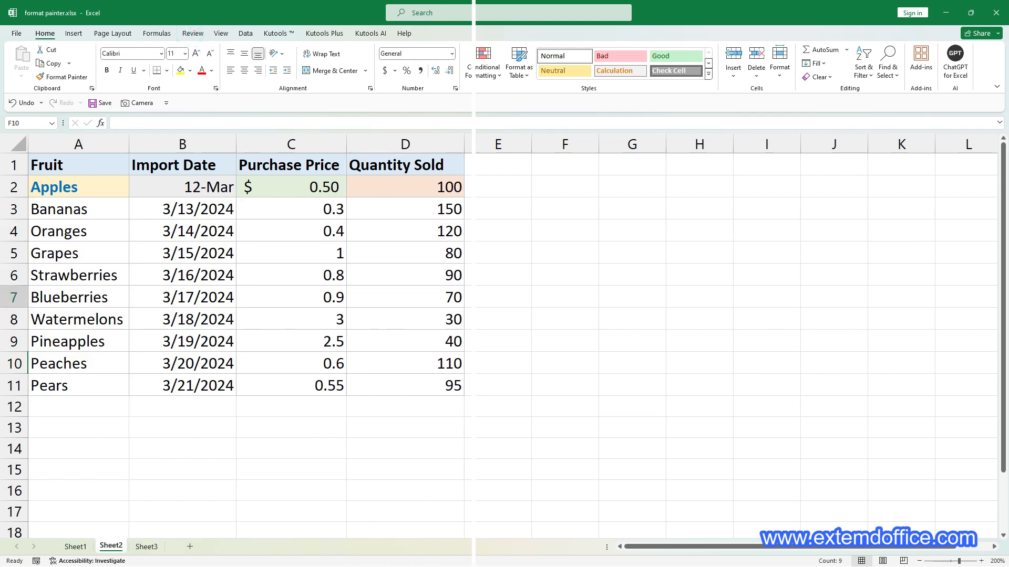
click(553, 288)
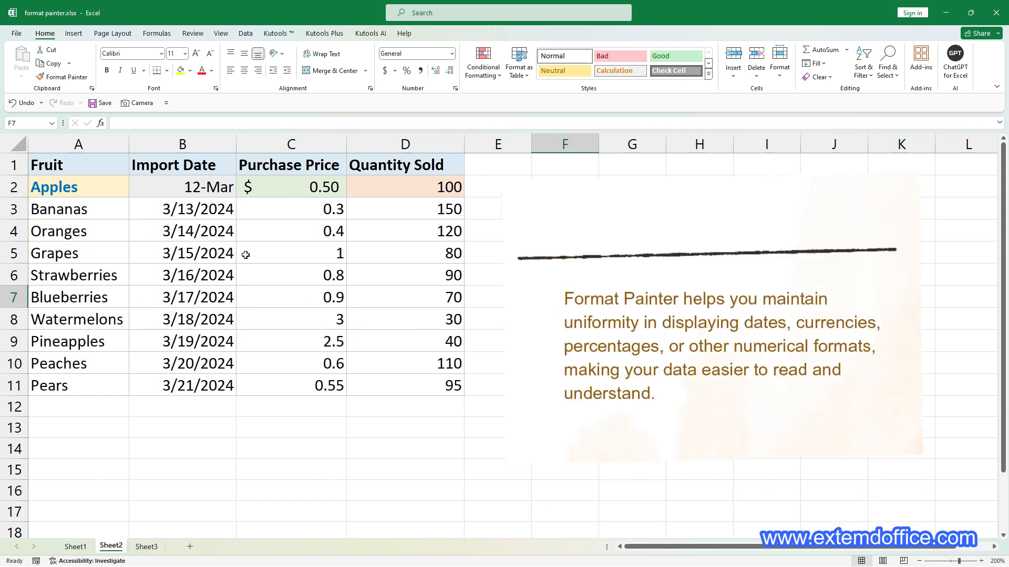
Copy the date formatting of cell B2 onto the remaining import dates B3:B11 with Format Painter
click(221, 188)
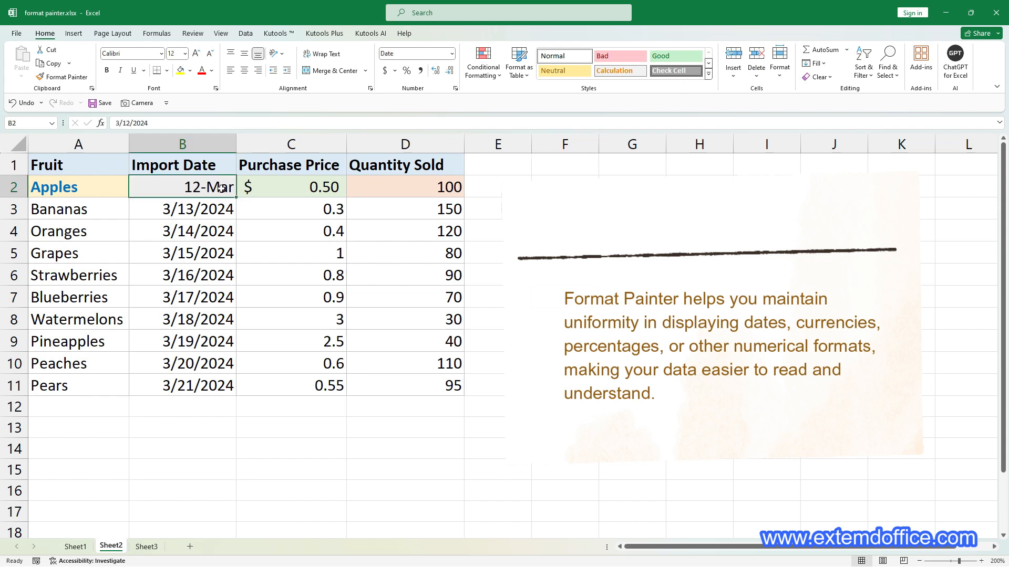
click(60, 77)
drag(175, 209, 180, 384)
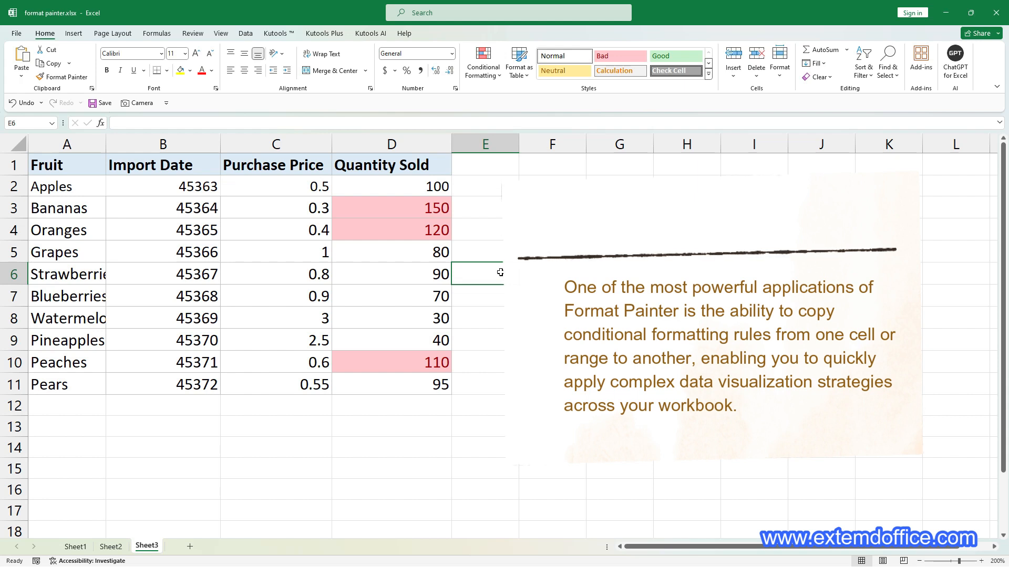
Copy the conditional formatting of the Quantity Sold values D2:D11 on Sheet3 onto the Purchase Price values C2:C11 with Format Painter
drag(399, 186, 398, 390)
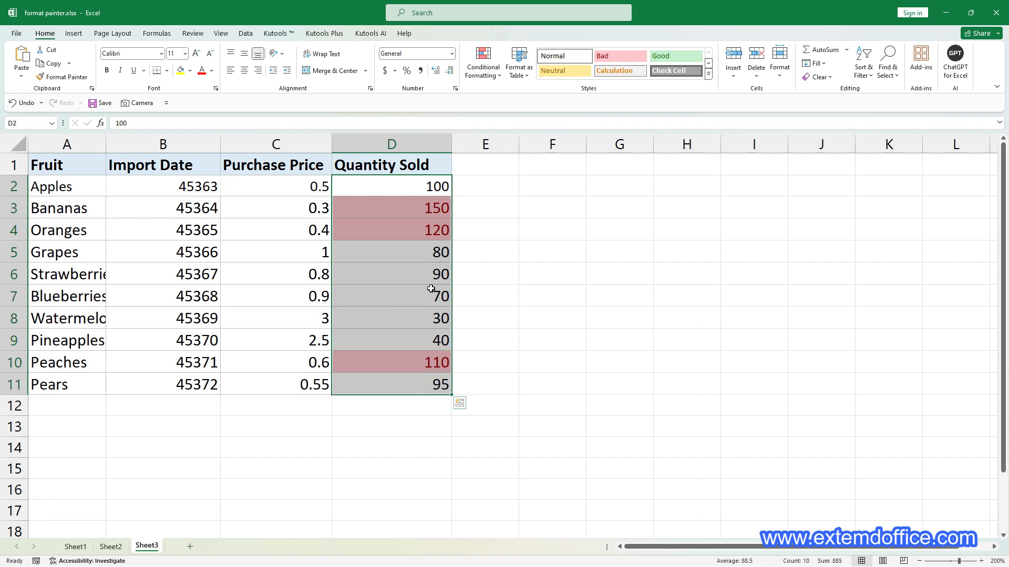
click(494, 77)
click(505, 234)
click(84, 80)
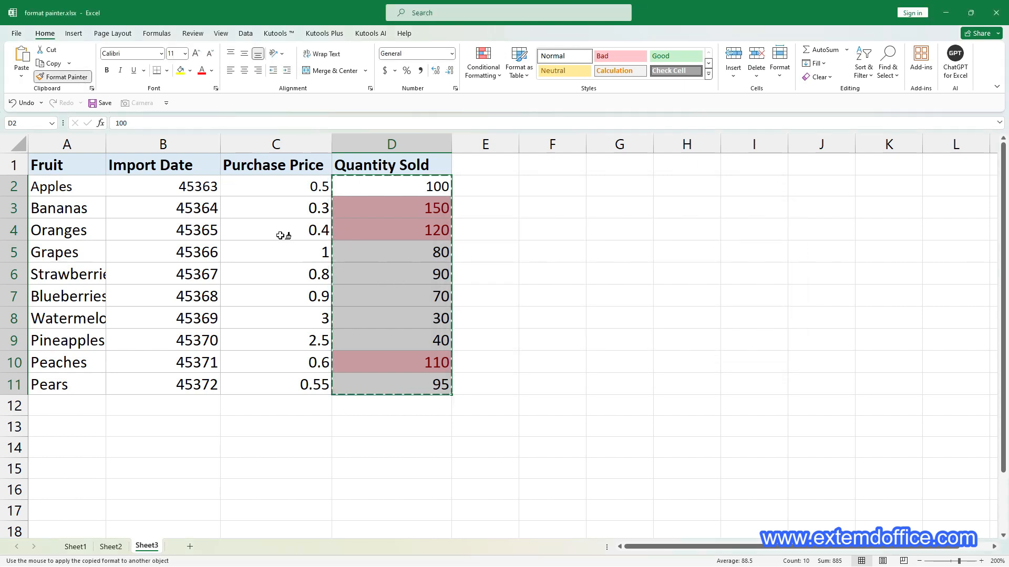
drag(252, 181, 249, 382)
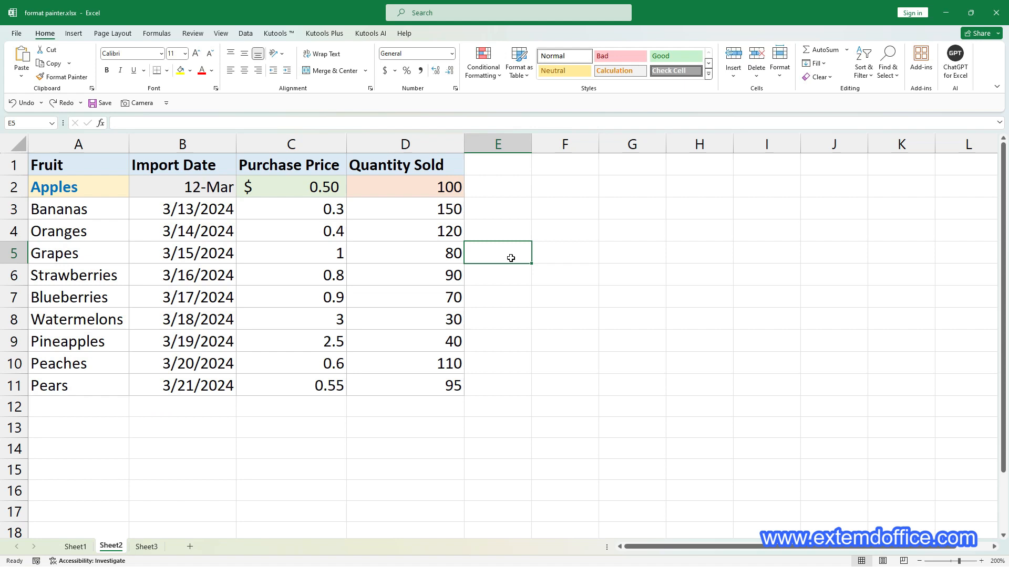
Set up Kutools Copy Cell Formatting for cell A2 on Sheet2, copying only the General number category, font size 12 and bold
click(87, 186)
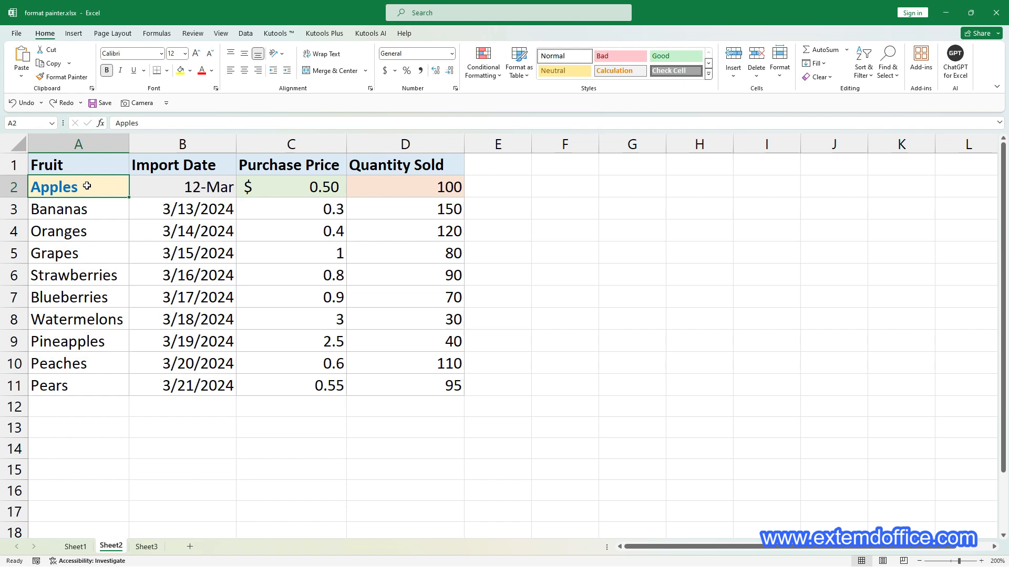
click(279, 34)
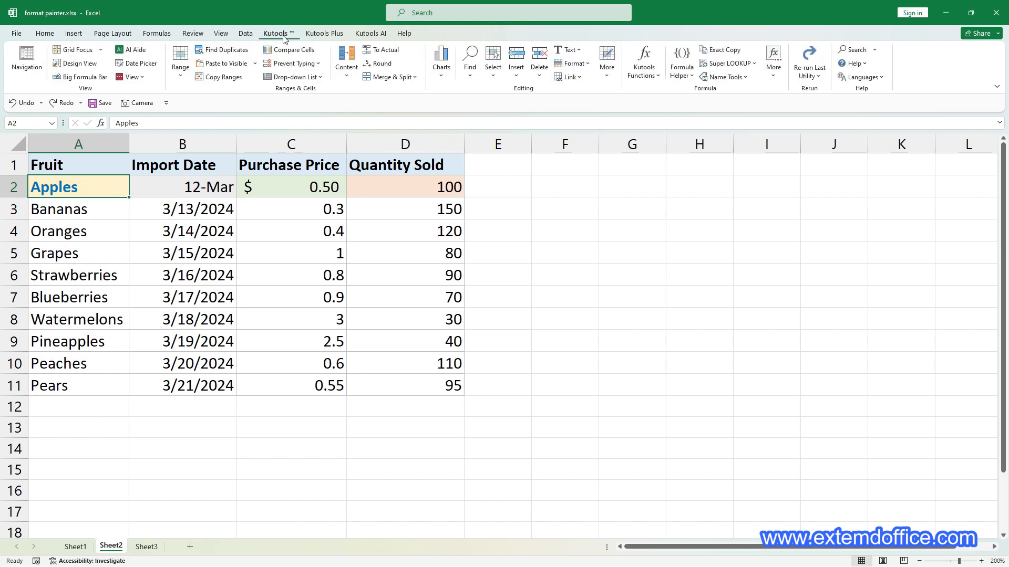
click(569, 68)
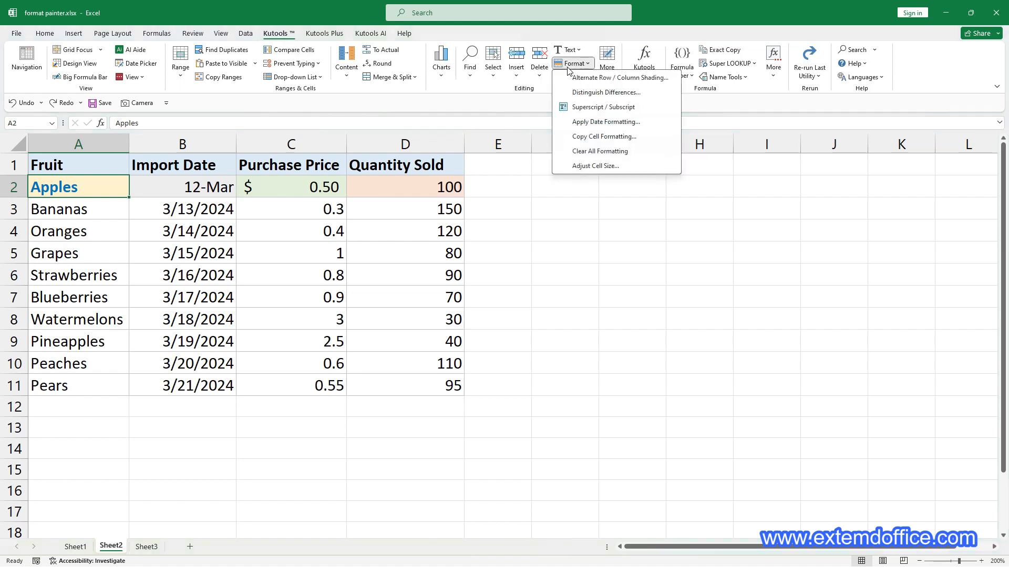
click(623, 141)
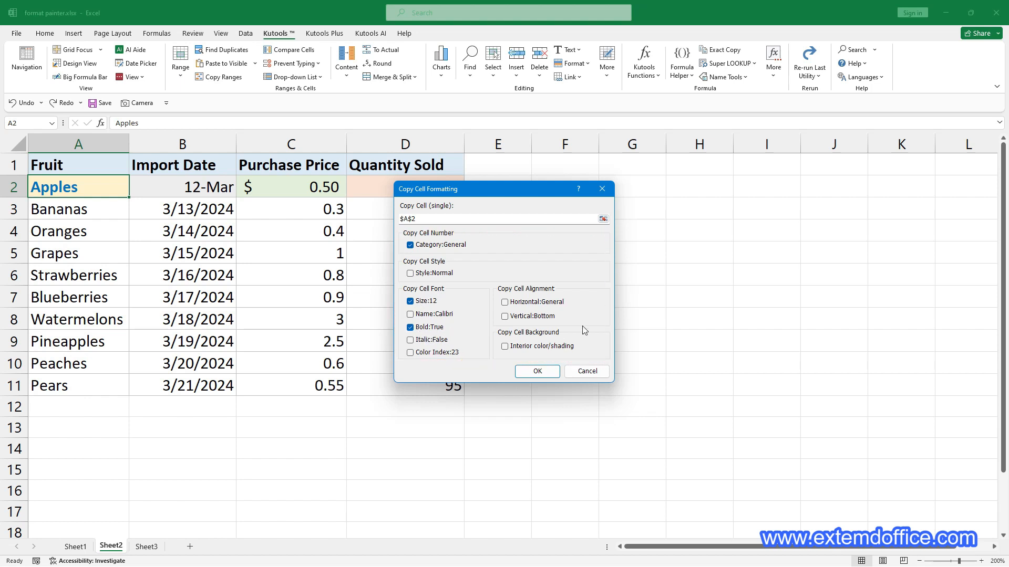
click(537, 371)
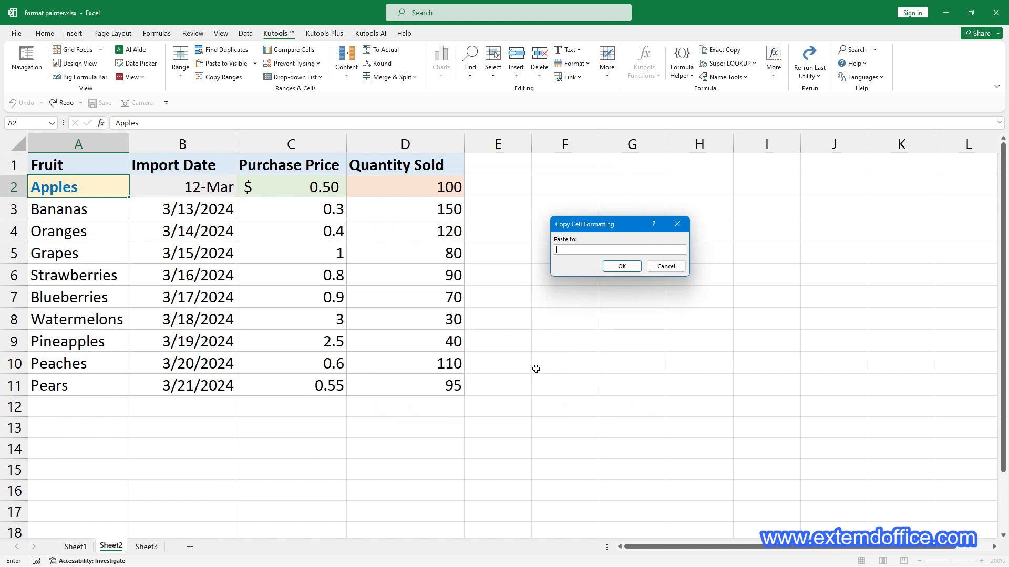
Paste the copied cell formatting to A4, A6:A7 and A10 in the Fruit column
click(97, 231)
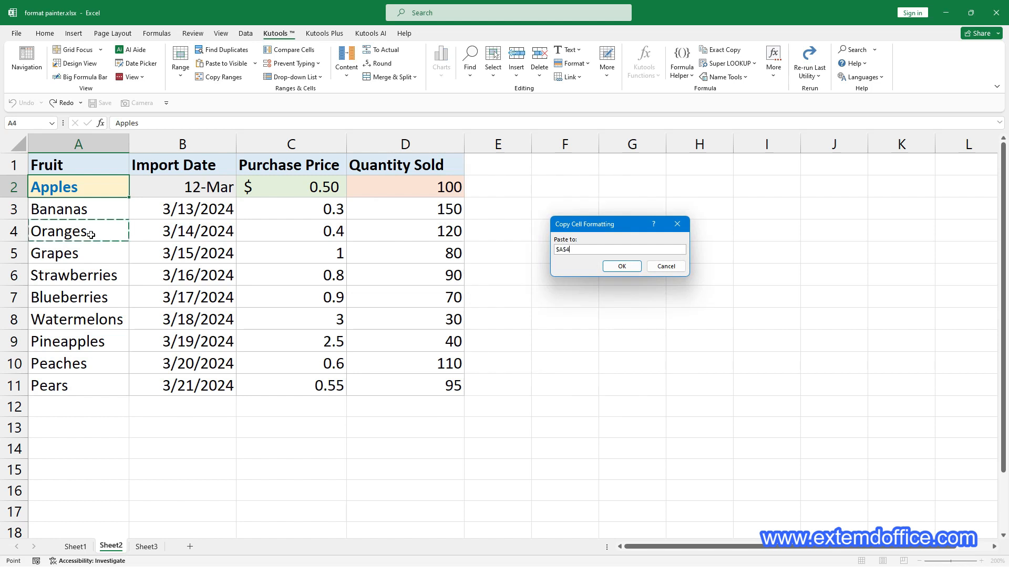
drag(81, 277, 81, 298)
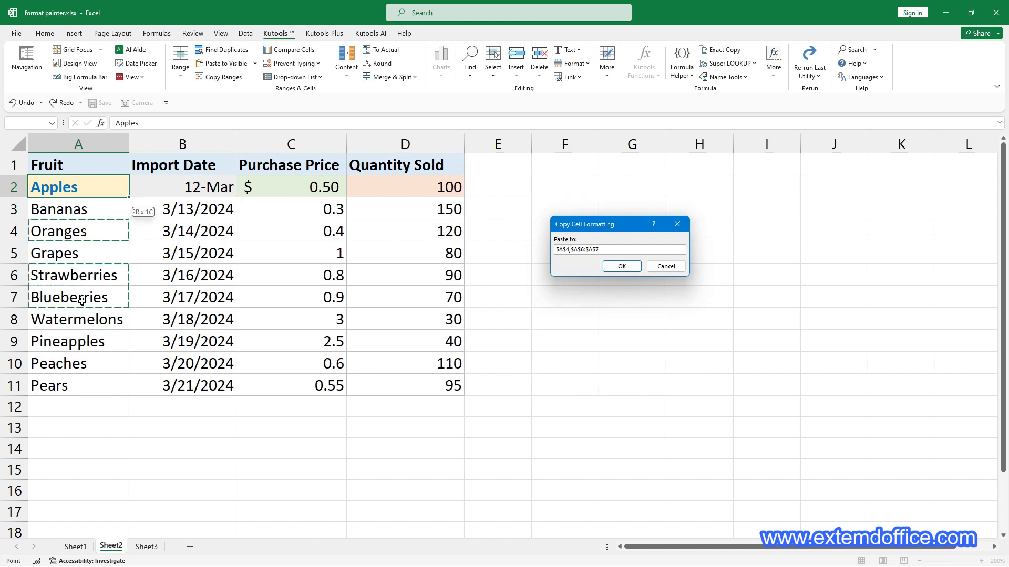
ctrl+click(89, 357)
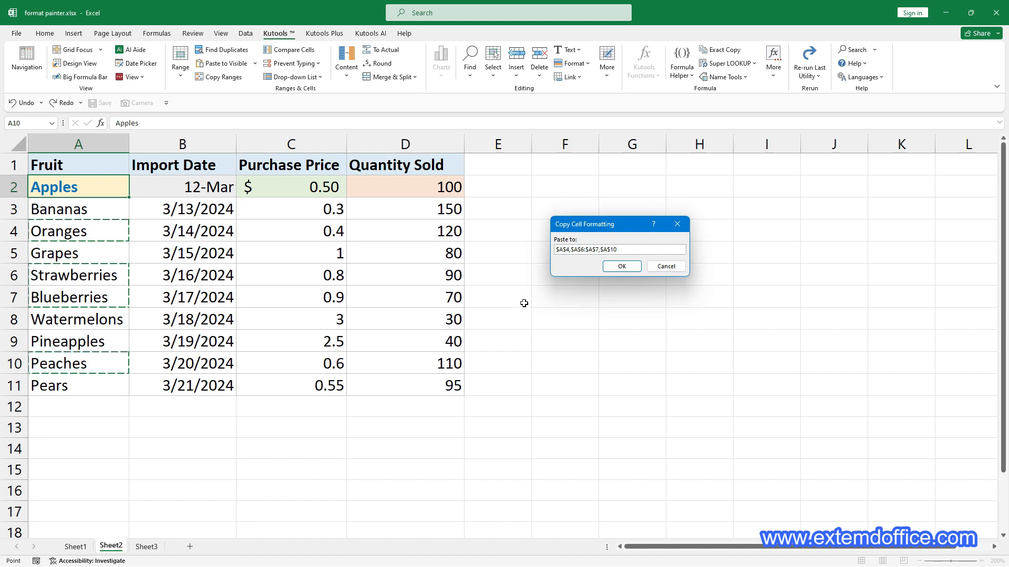
click(626, 270)
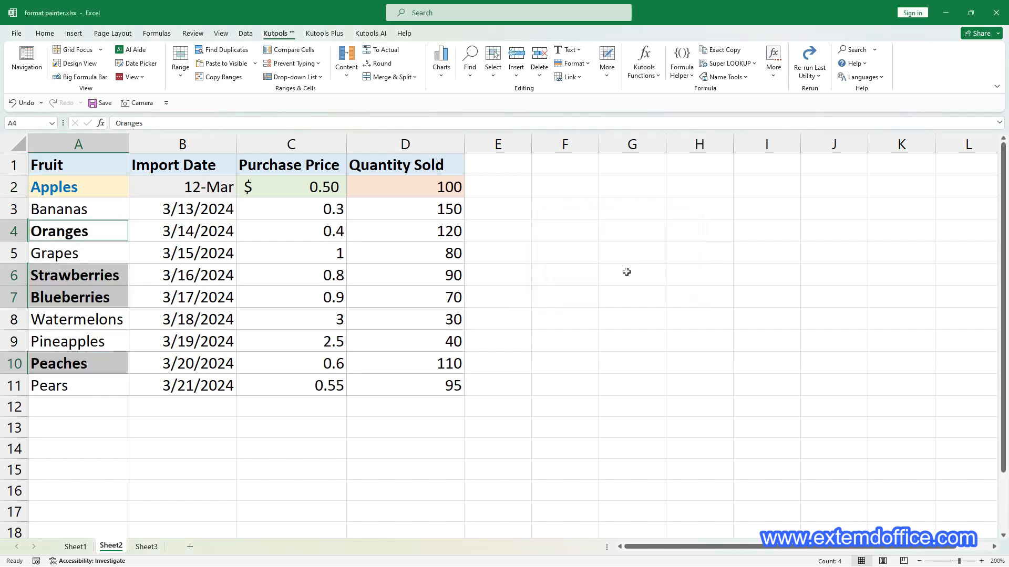
click(616, 292)
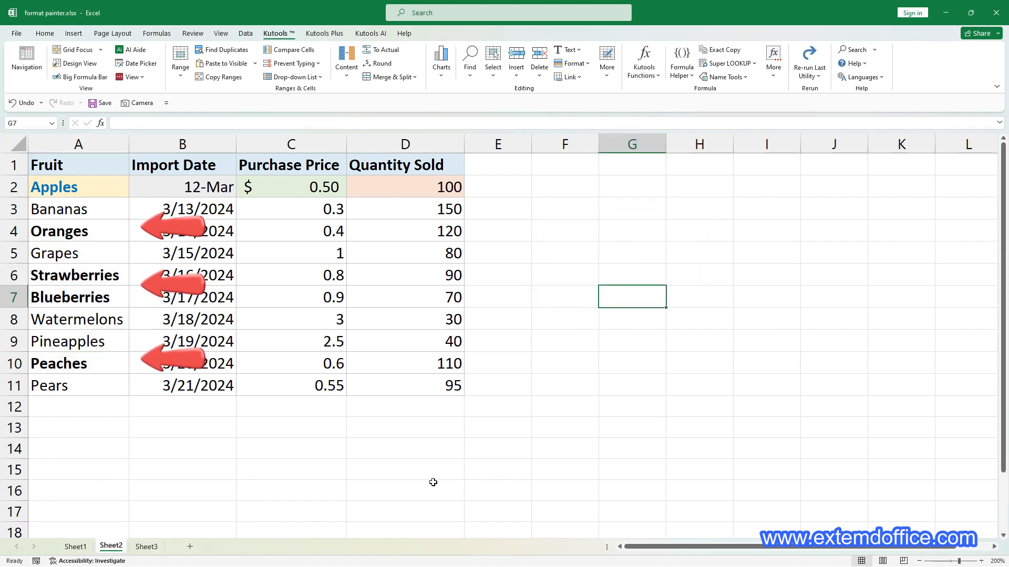